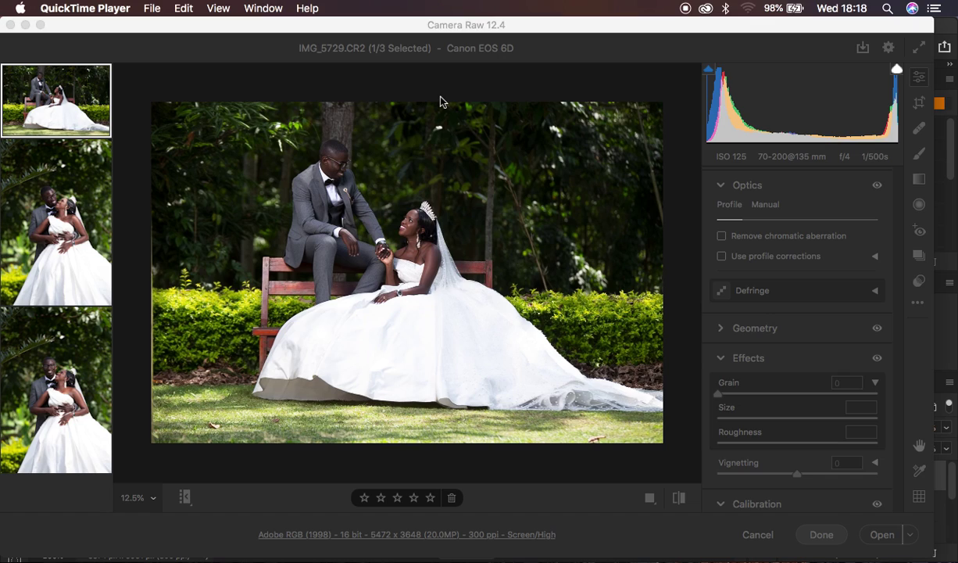
# Recover detail in the white dress by setting Highlights to -100 and Whites to -55, and compare the photo with its default settings
pyautogui.click(493, 25)
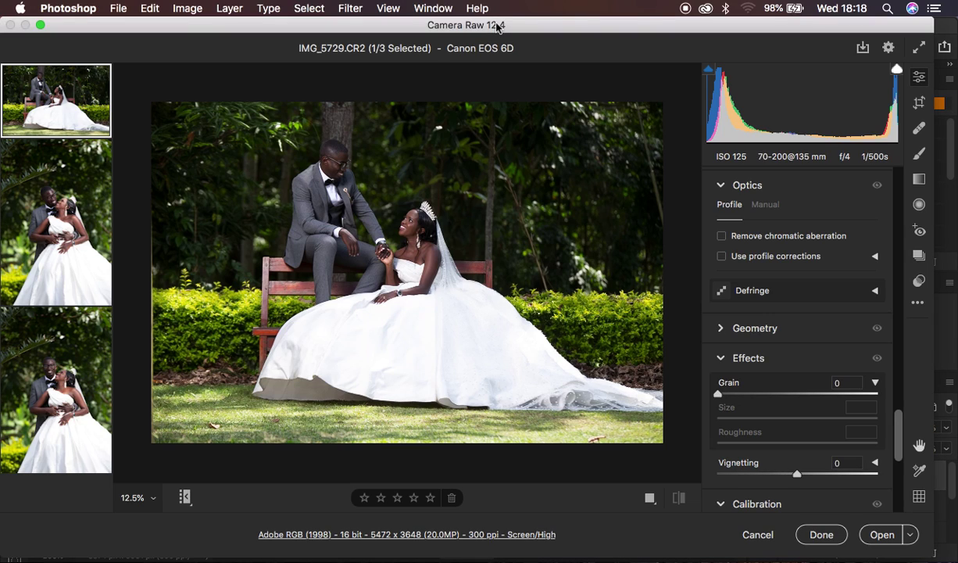
pyautogui.click(435, 330)
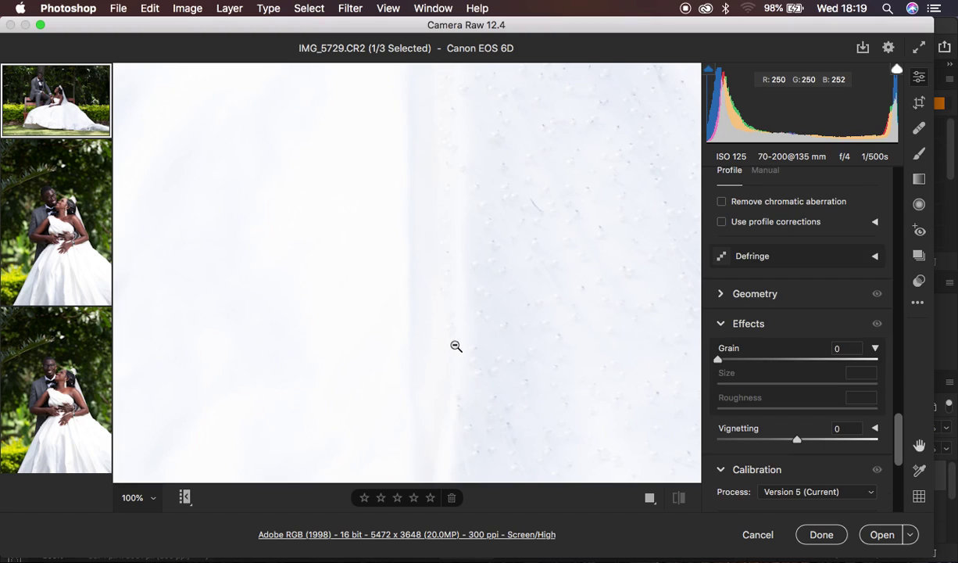
pyautogui.click(447, 335)
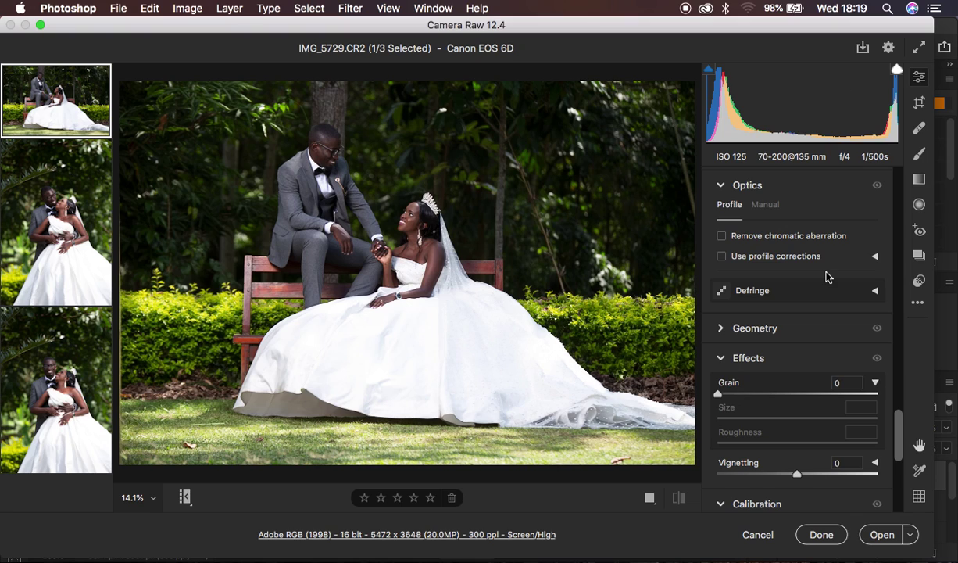
pyautogui.scroll(10, 827, 274)
pyautogui.scroll(10, 828, 277)
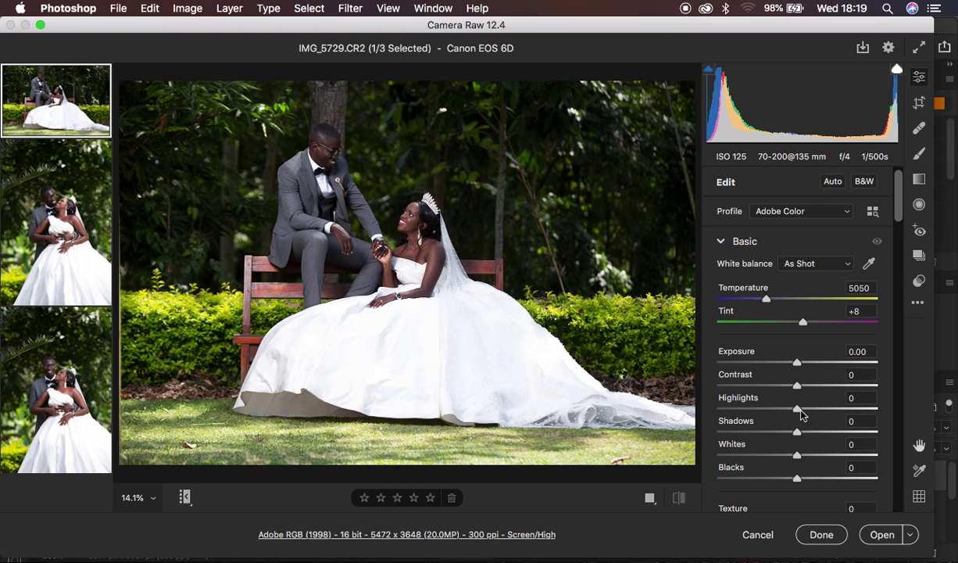
pyautogui.scroll(-2, 801, 415)
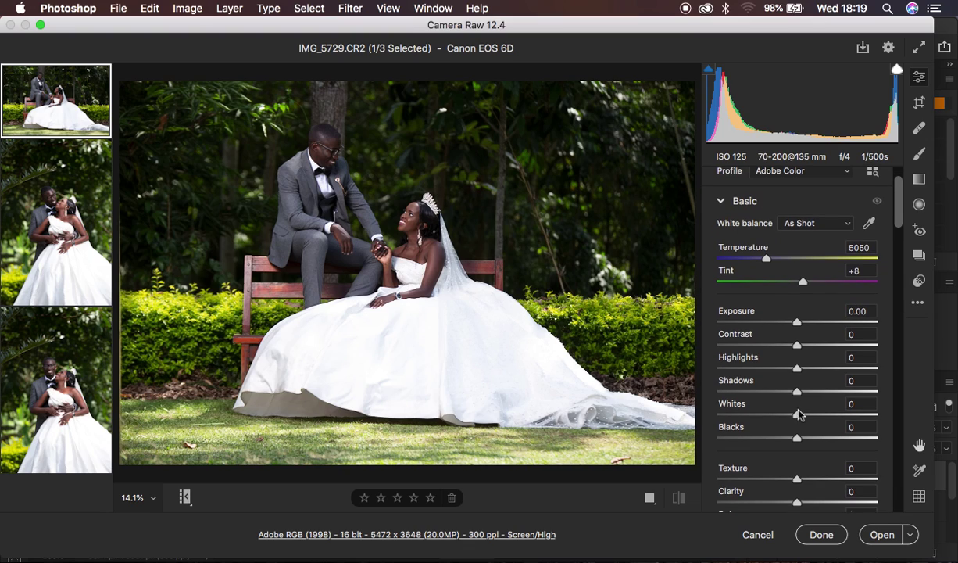
pyautogui.click(797, 368)
pyautogui.moveTo(797, 368); pyautogui.dragTo(662, 360)
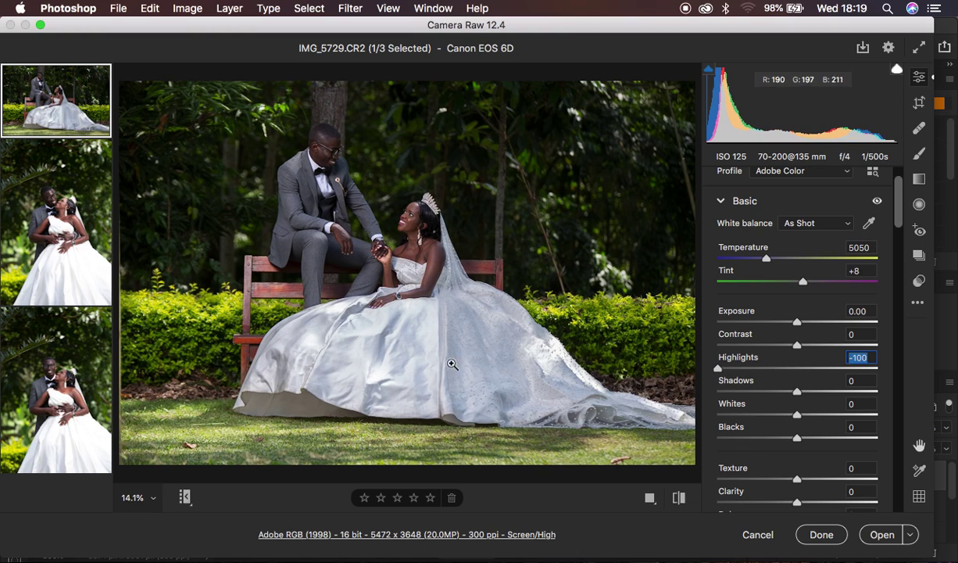
pyautogui.moveTo(795, 415); pyautogui.dragTo(755, 419)
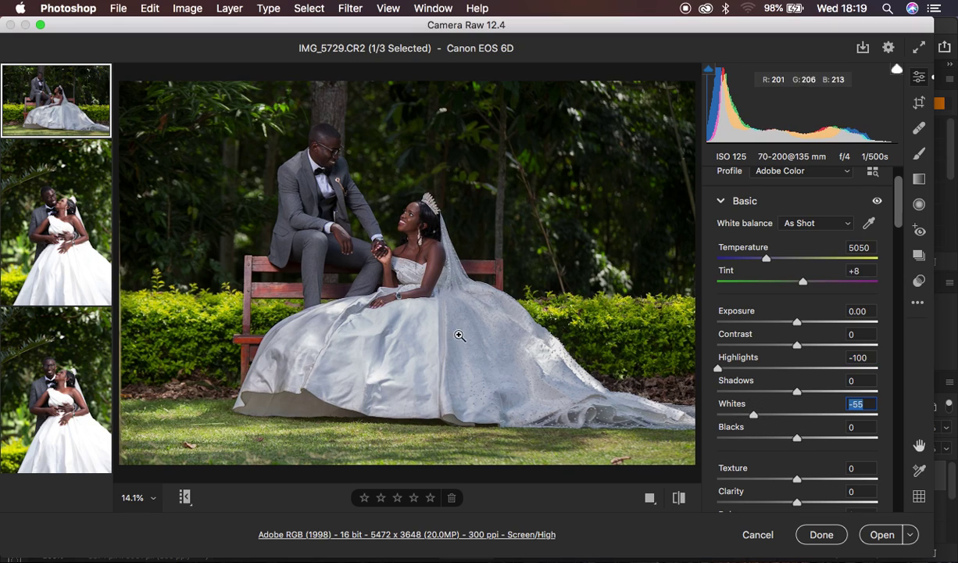
pyautogui.click(680, 499)
pyautogui.click(680, 499)
pyautogui.click(680, 499)
pyautogui.click(681, 500)
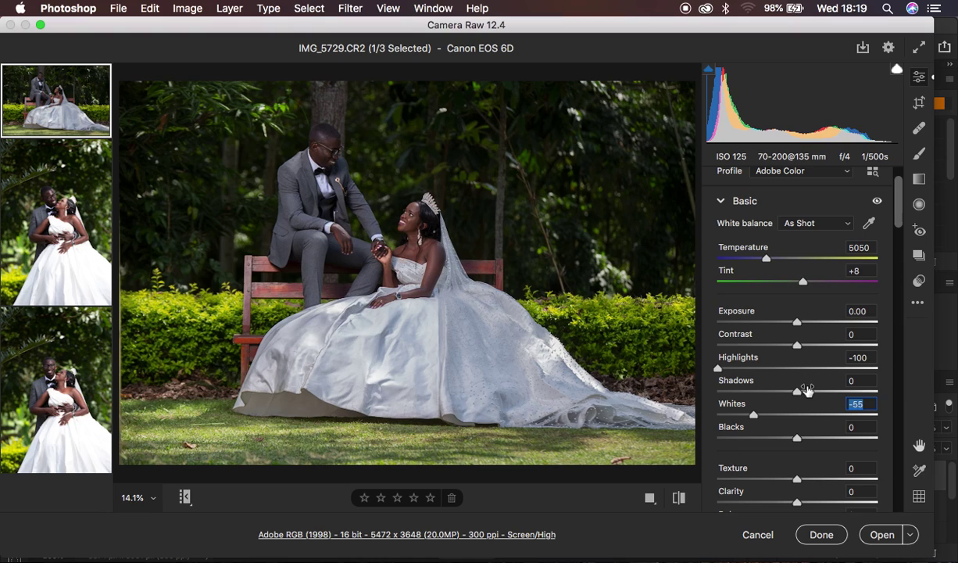
# Set the photo's Contrast to +7, Blacks to -9 and Shadows to +19
pyautogui.click(800, 347)
pyautogui.moveTo(801, 347); pyautogui.dragTo(808, 349)
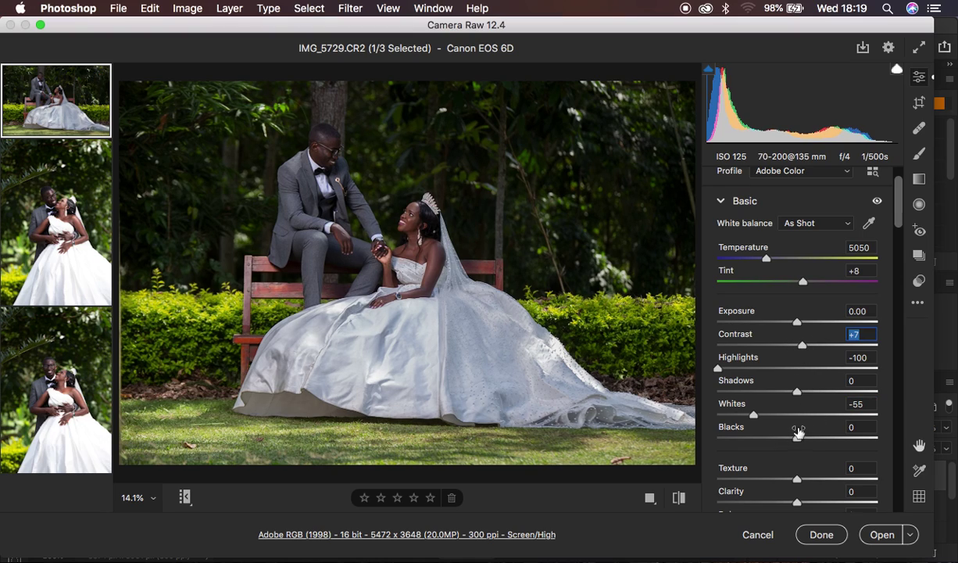
pyautogui.moveTo(799, 439); pyautogui.dragTo(787, 443)
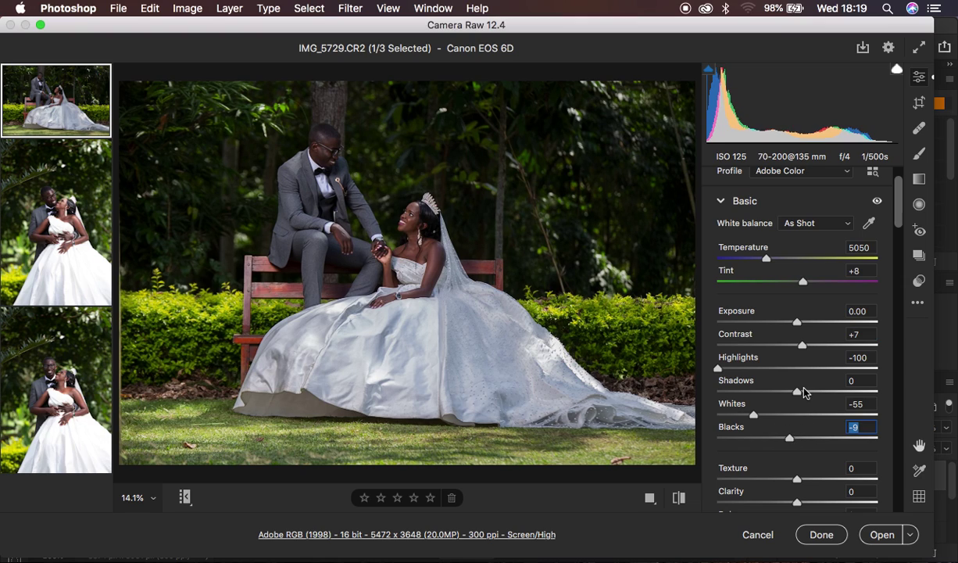
pyautogui.moveTo(799, 390); pyautogui.dragTo(813, 393)
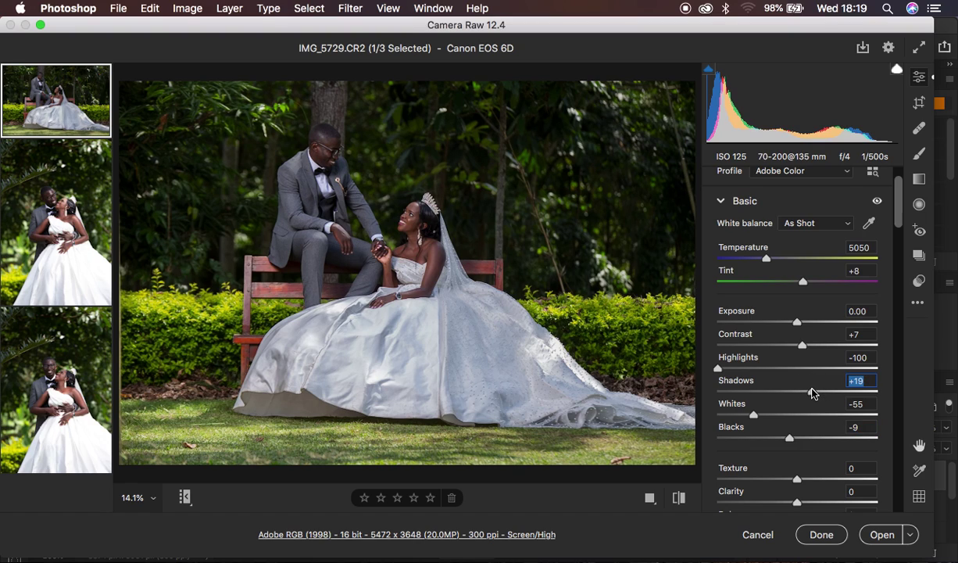
# Set the photo's Clarity to +5 and its white balance Tint to +5
pyautogui.scroll(-3, 805, 446)
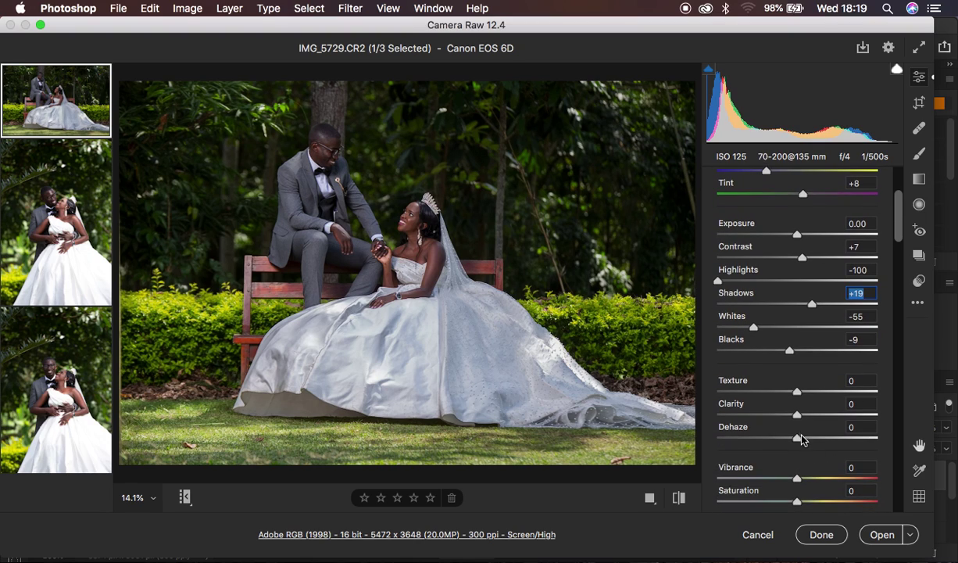
pyautogui.moveTo(798, 415); pyautogui.dragTo(801, 416)
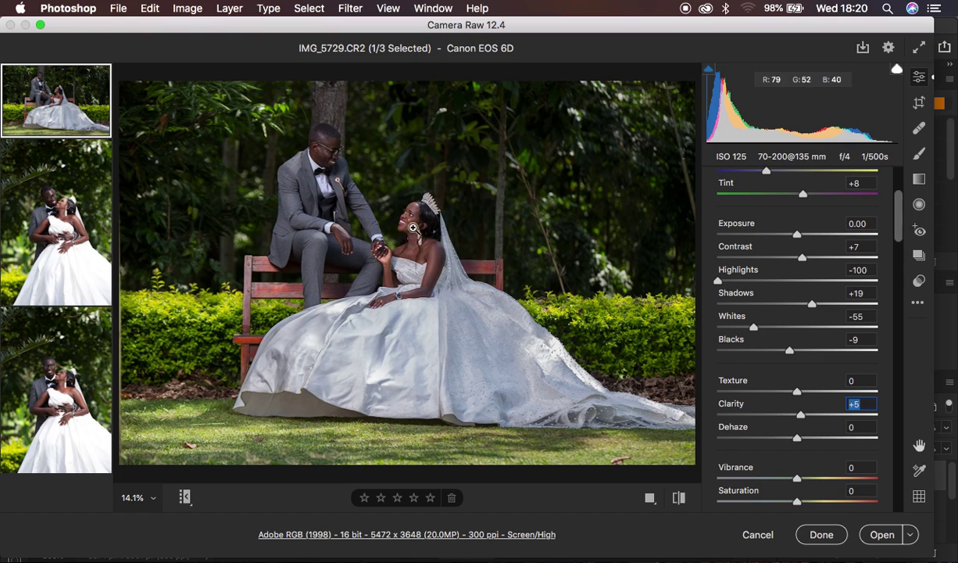
pyautogui.moveTo(803, 195); pyautogui.dragTo(803, 199)
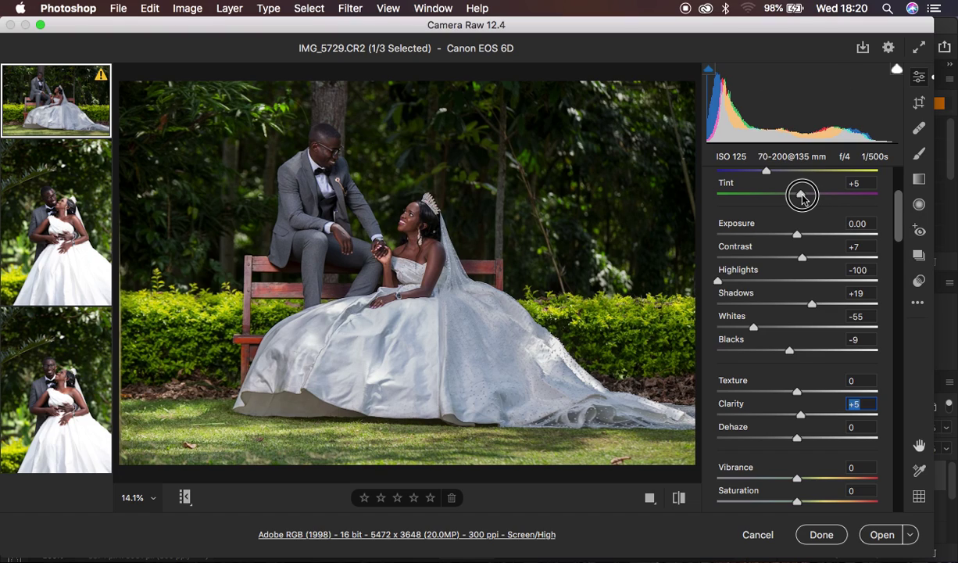
pyautogui.moveTo(802, 199); pyautogui.dragTo(802, 196)
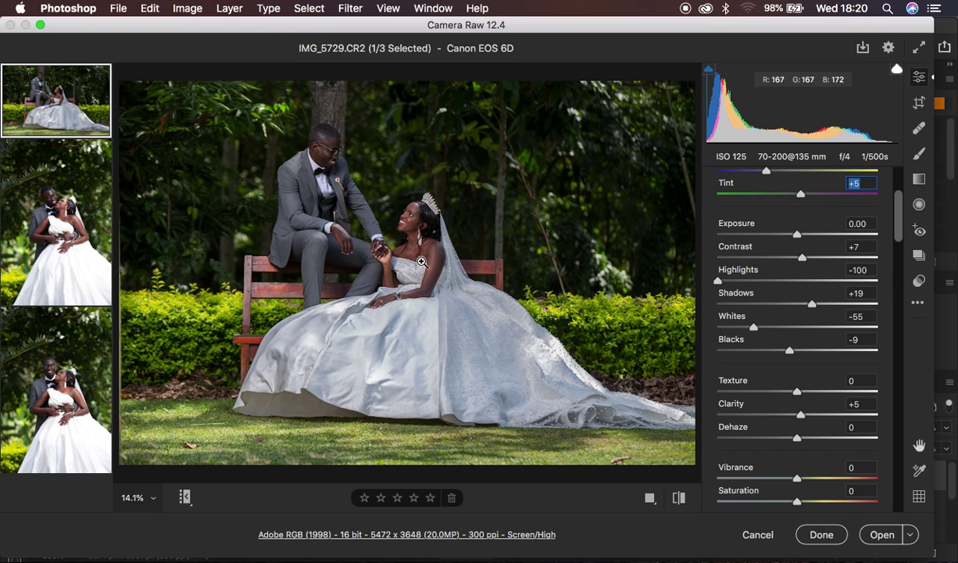
# Shift the foliage colours in the HSL Color Mixer by setting the Hue of Greens to +100 and Yellows to +22
pyautogui.moveTo(898, 236); pyautogui.dragTo(904, 366)
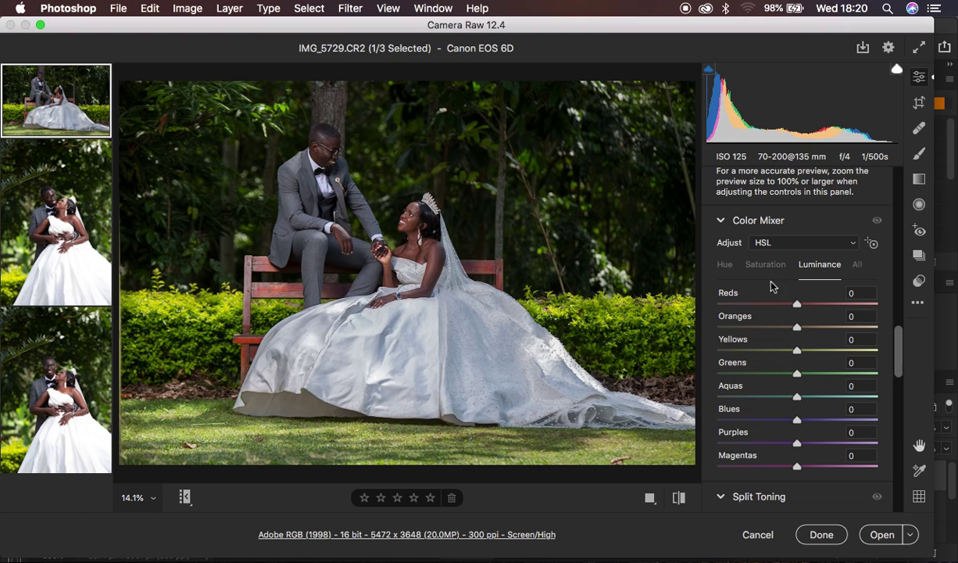
pyautogui.click(726, 268)
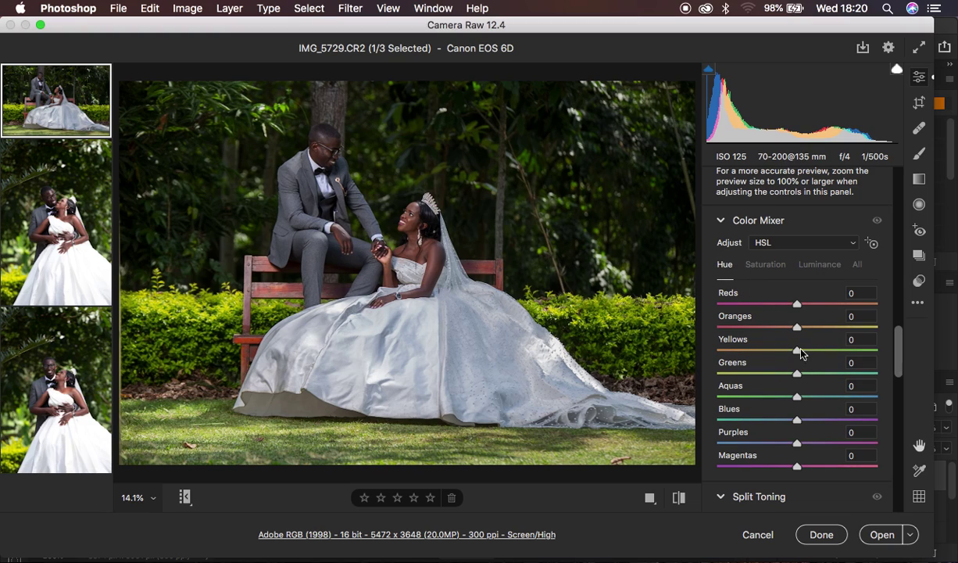
pyautogui.moveTo(799, 376)
pyautogui.mouseDown()
pyautogui.moveTo(817, 376)
pyautogui.moveTo(802, 377)
pyautogui.mouseUp()
pyautogui.moveTo(802, 377); pyautogui.dragTo(892, 377)
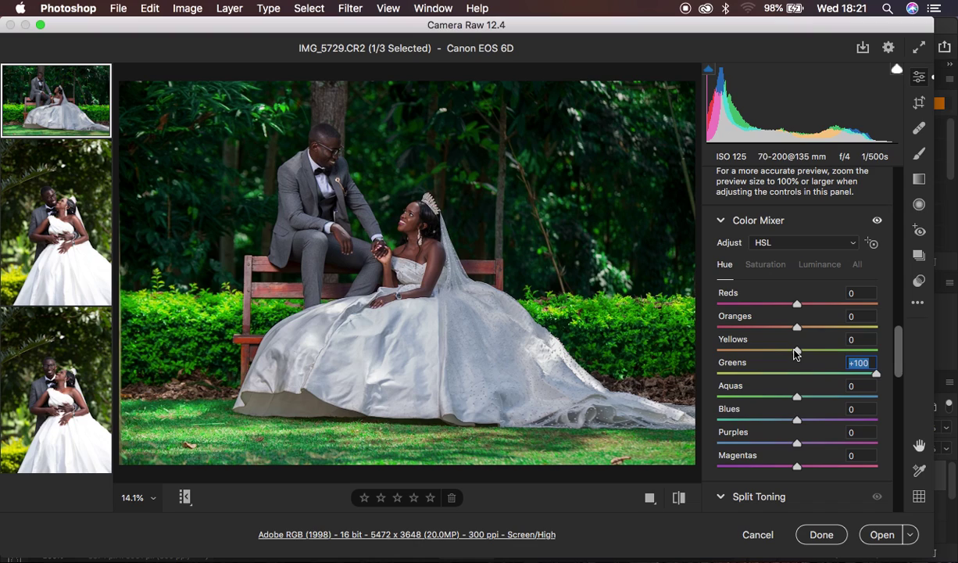
pyautogui.moveTo(797, 351); pyautogui.dragTo(815, 351)
pyautogui.moveTo(806, 352)
pyautogui.mouseDown()
pyautogui.moveTo(819, 352)
pyautogui.moveTo(776, 350)
pyautogui.moveTo(815, 352)
pyautogui.mouseUp()
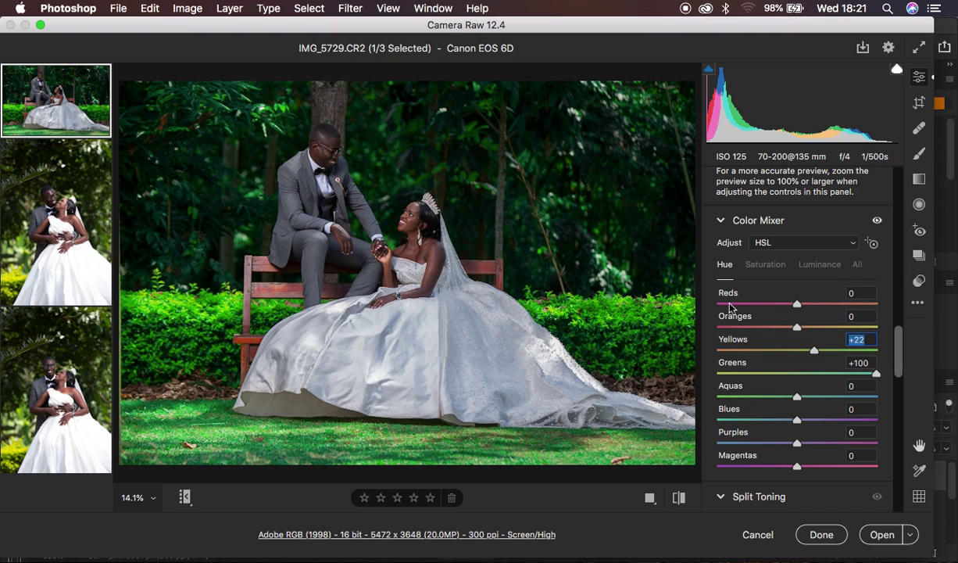
# Mute the foliage in the Color Mixer by setting the Saturation of Greens to -100 and Yellows to -59
pyautogui.click(770, 265)
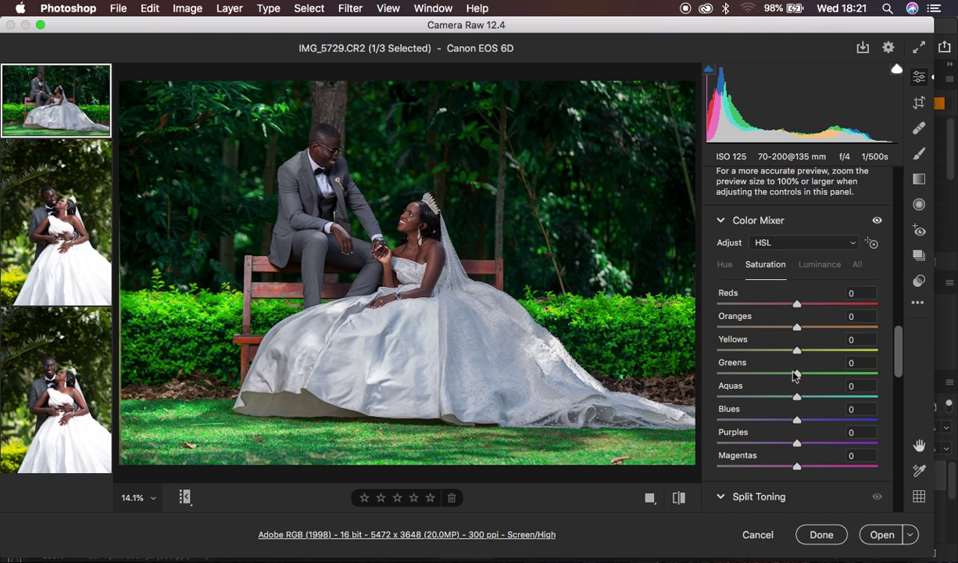
pyautogui.moveTo(796, 375); pyautogui.dragTo(653, 367)
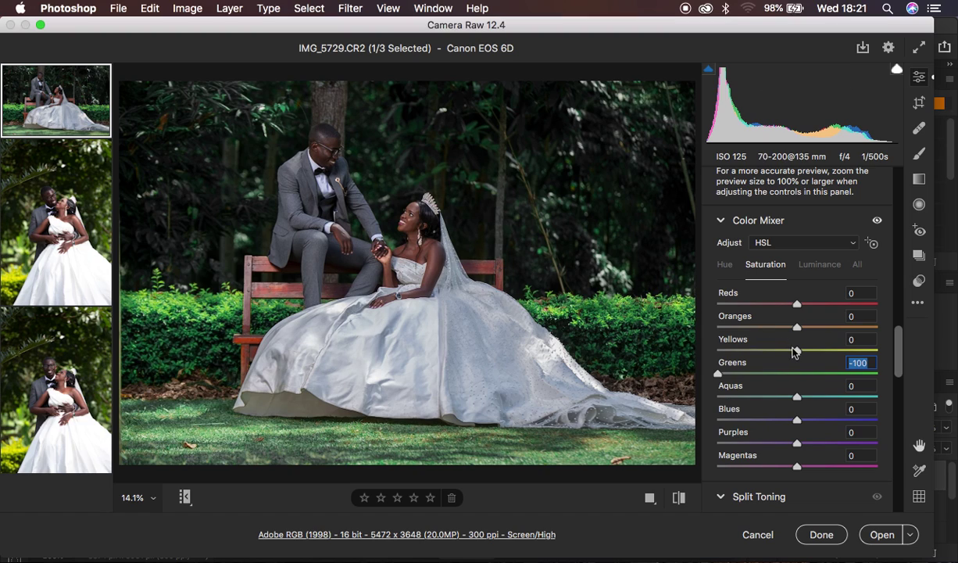
pyautogui.moveTo(799, 354); pyautogui.dragTo(751, 353)
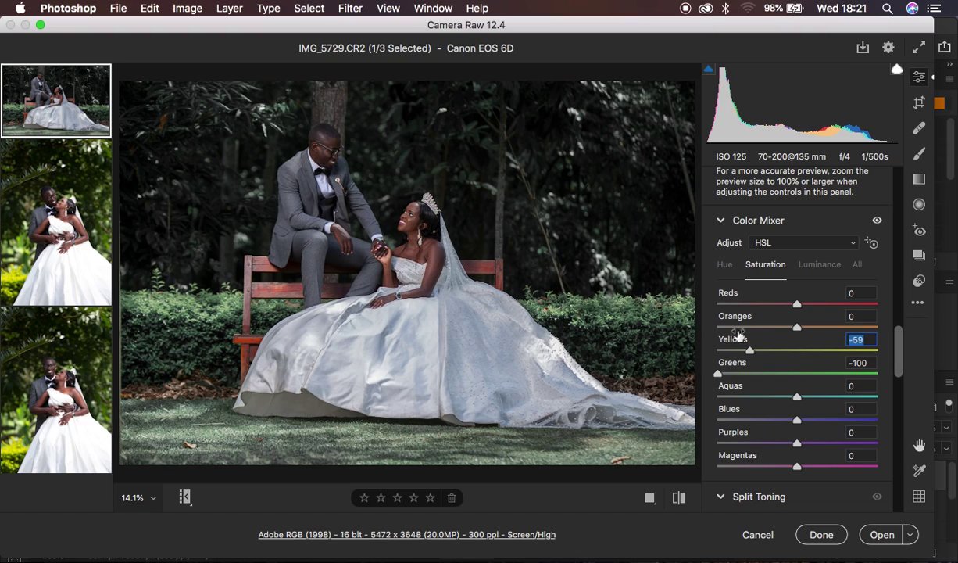
# Darken colours in the Color Mixer by setting the Luminance of Greens to -14, Yellows to -4 and Oranges to -3
pyautogui.click(813, 265)
pyautogui.moveTo(797, 375); pyautogui.dragTo(789, 375)
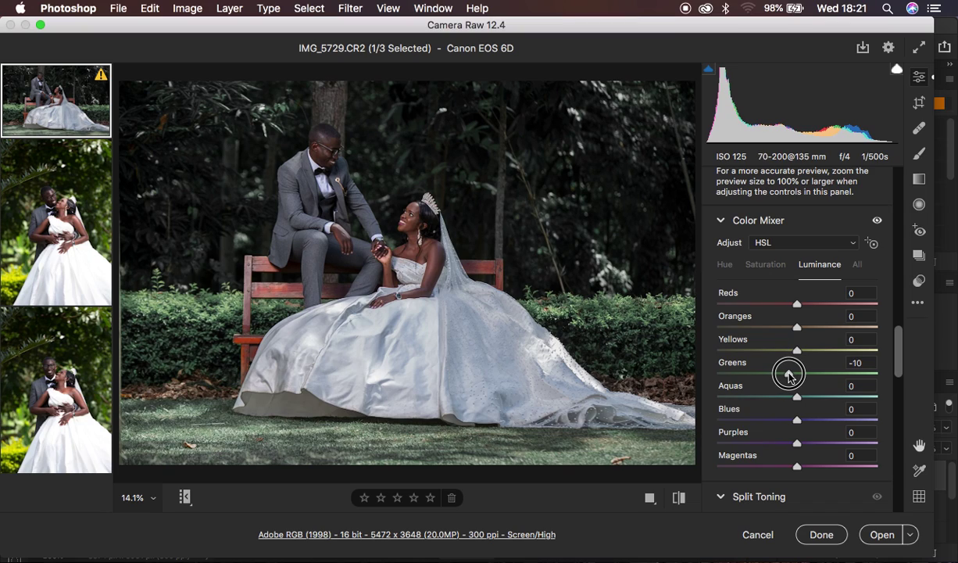
pyautogui.moveTo(790, 376); pyautogui.dragTo(786, 377)
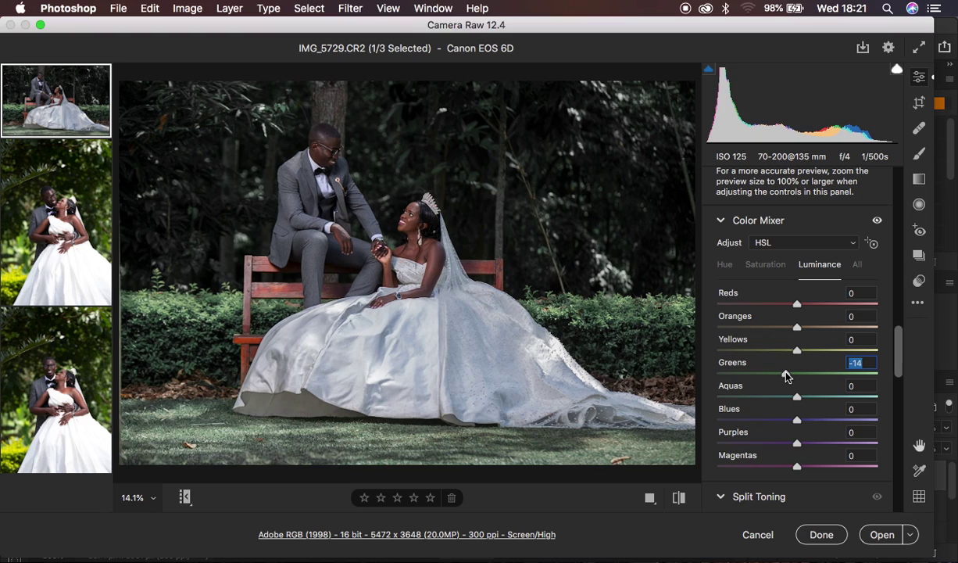
pyautogui.moveTo(799, 356); pyautogui.dragTo(796, 355)
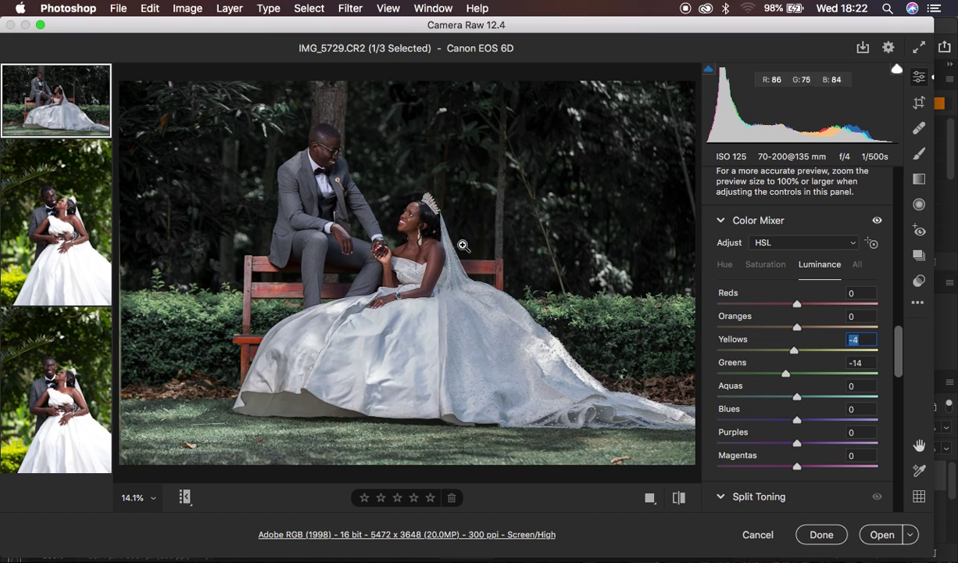
pyautogui.moveTo(798, 327); pyautogui.dragTo(797, 331)
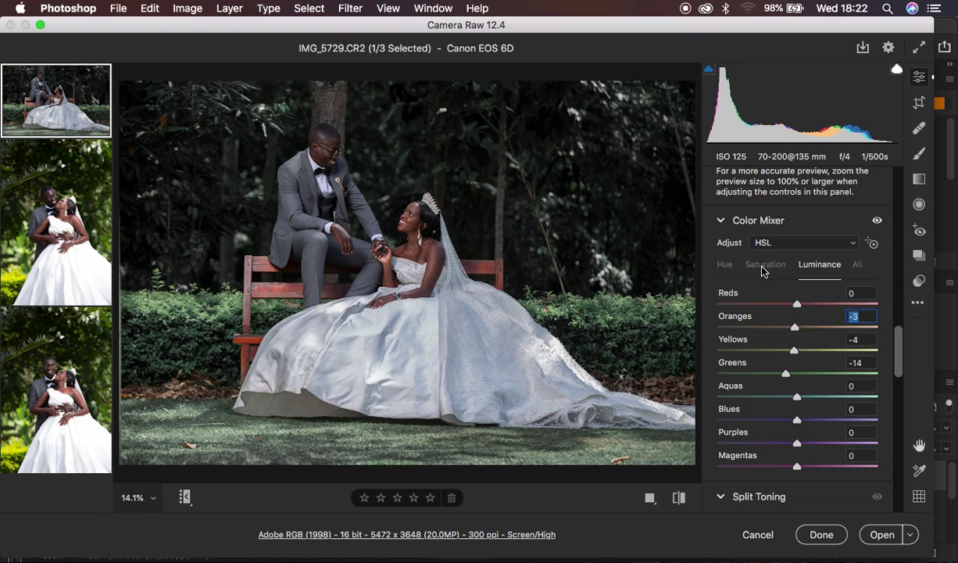
# Adjust the bride's skin tone at 100% zoom by setting the Color Mixer Hue of Oranges to +2 and Reds to +4
pyautogui.click(728, 267)
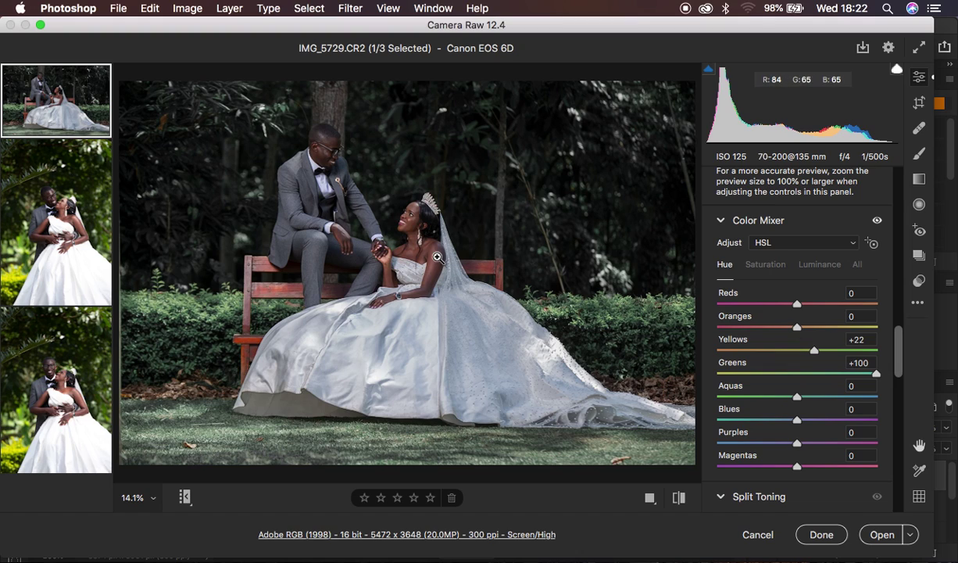
pyautogui.click(423, 258)
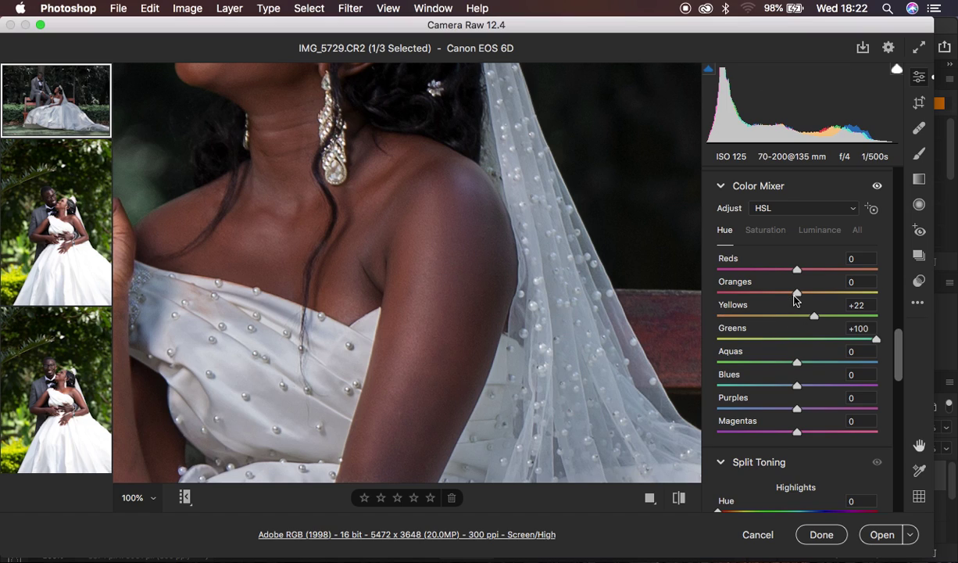
pyautogui.moveTo(797, 296); pyautogui.dragTo(801, 298)
pyautogui.moveTo(801, 296); pyautogui.dragTo(799, 270)
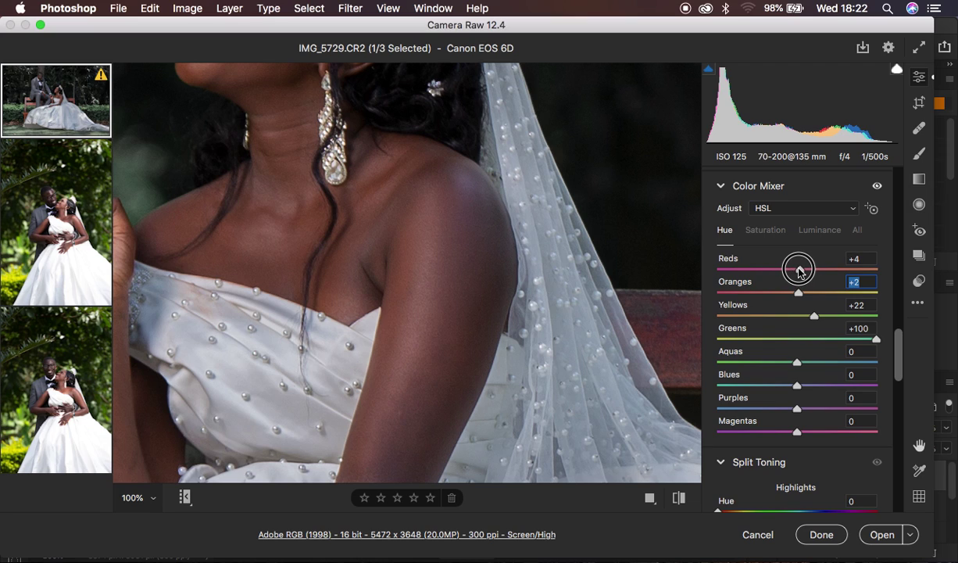
pyautogui.moveTo(799, 269); pyautogui.dragTo(800, 270)
pyautogui.click(404, 273)
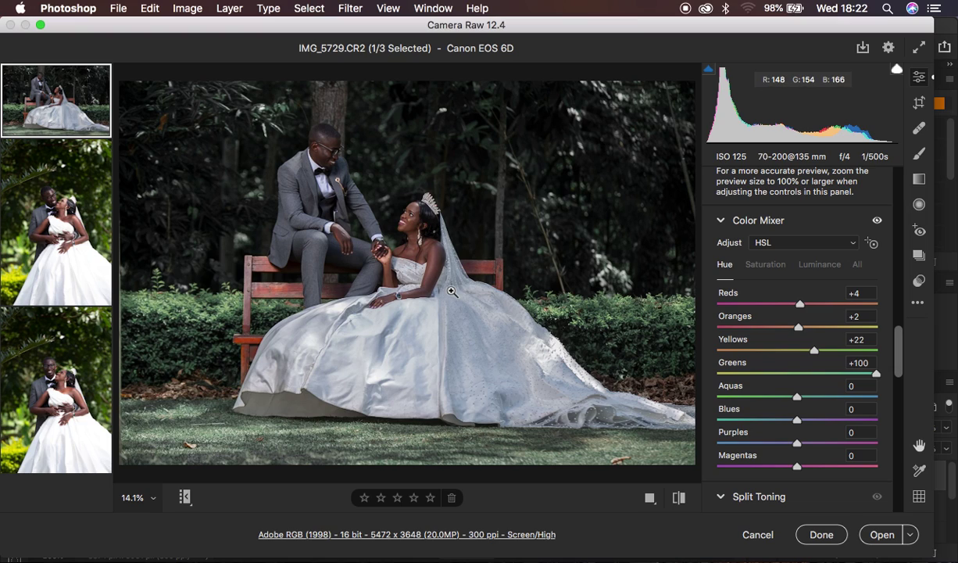
# Split-tone the highlights with Hue 119 and Saturation 4, and compare the photo with its default settings
pyautogui.scroll(-3, 813, 393)
pyautogui.scroll(-6, 813, 392)
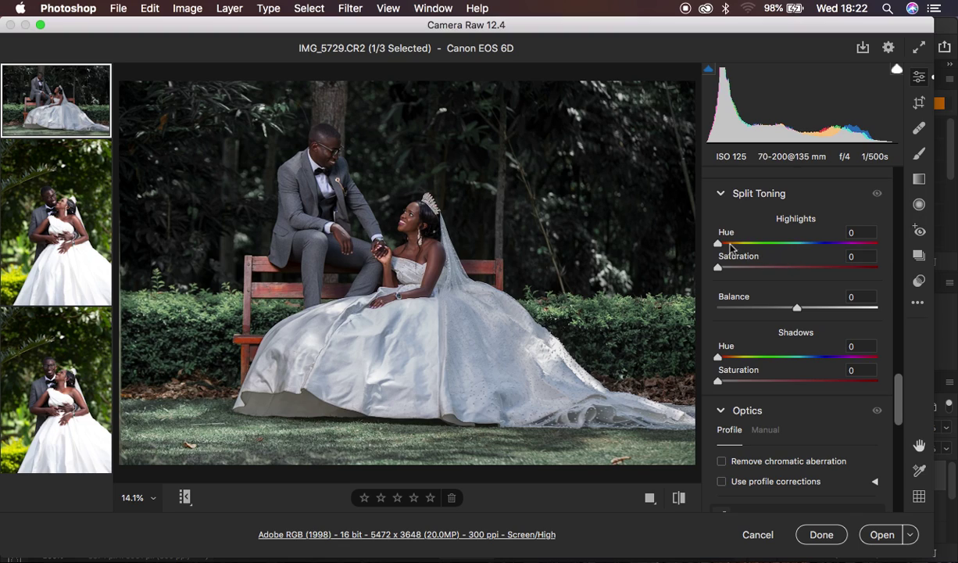
pyautogui.moveTo(718, 267)
pyautogui.mouseDown()
pyautogui.moveTo(733, 266)
pyautogui.moveTo(723, 245)
pyautogui.moveTo(775, 249)
pyautogui.moveTo(725, 268)
pyautogui.mouseUp()
pyautogui.click(679, 497)
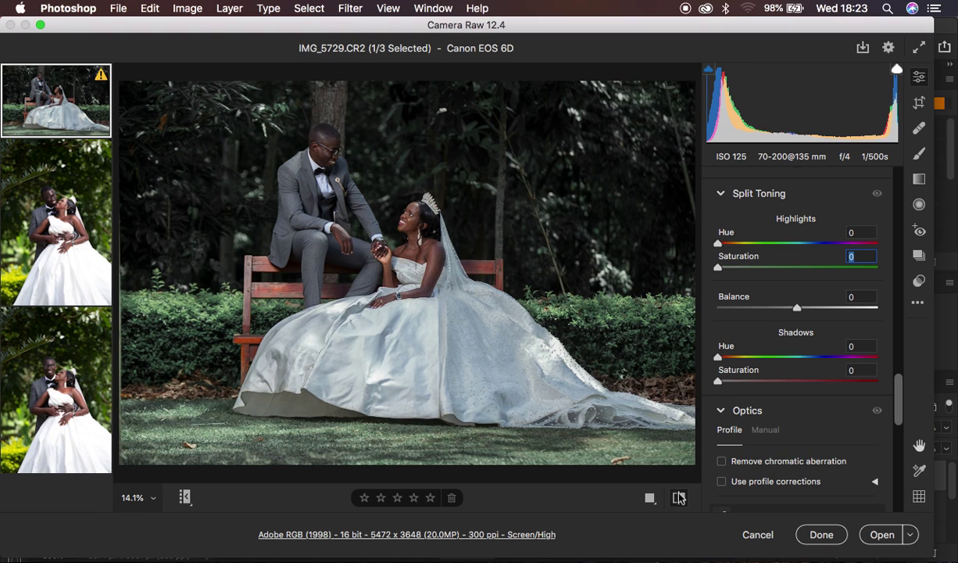
pyautogui.click(678, 498)
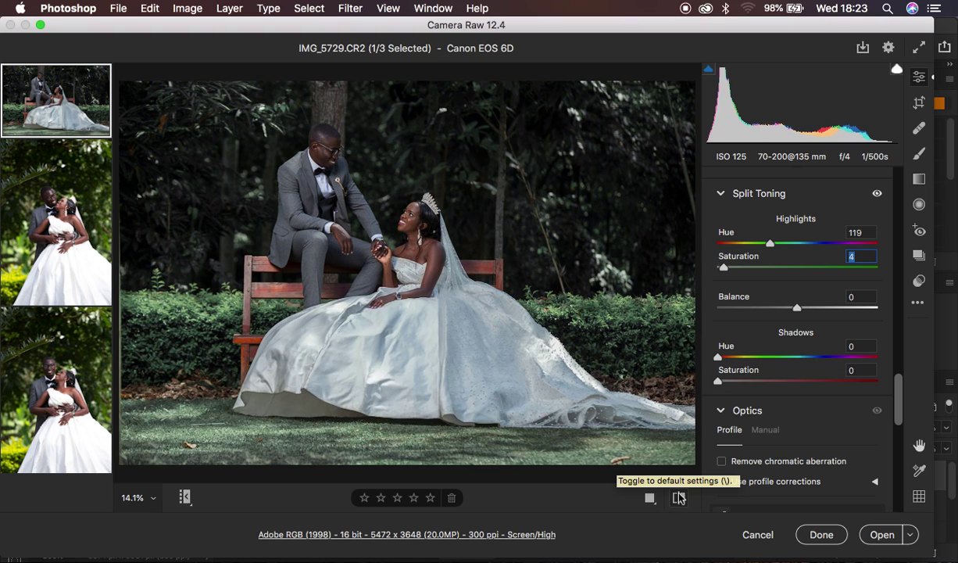
pyautogui.click(678, 497)
pyautogui.click(678, 497)
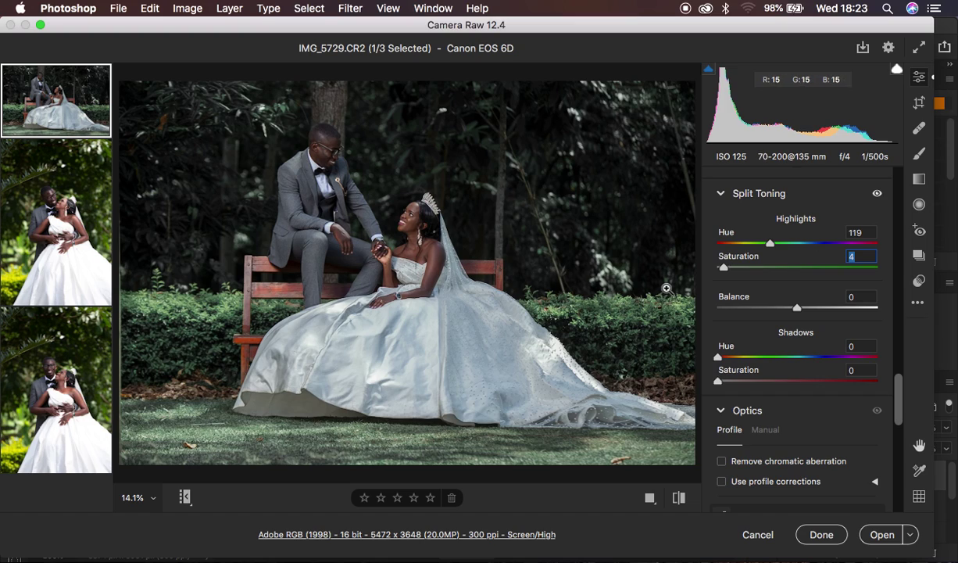
# Save the graded photo's Camera Raw settings with the default subset as wedding.xmp on the Desktop
pyautogui.click(918, 305)
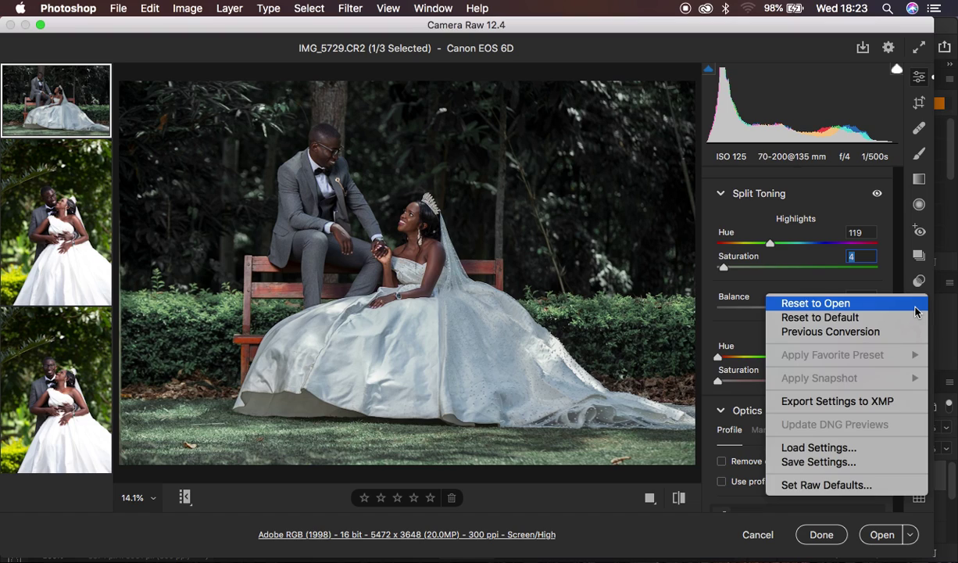
pyautogui.click(825, 462)
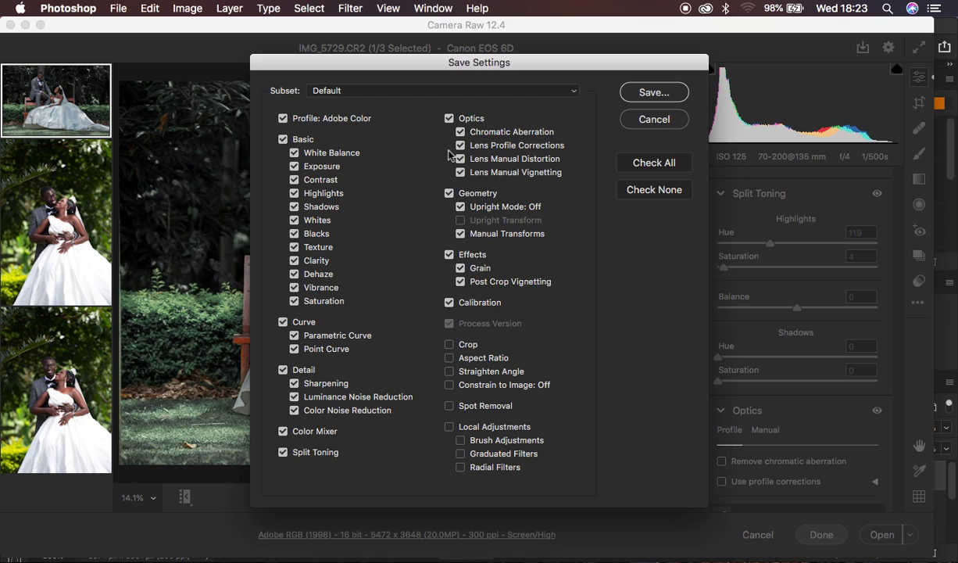
pyautogui.click(639, 93)
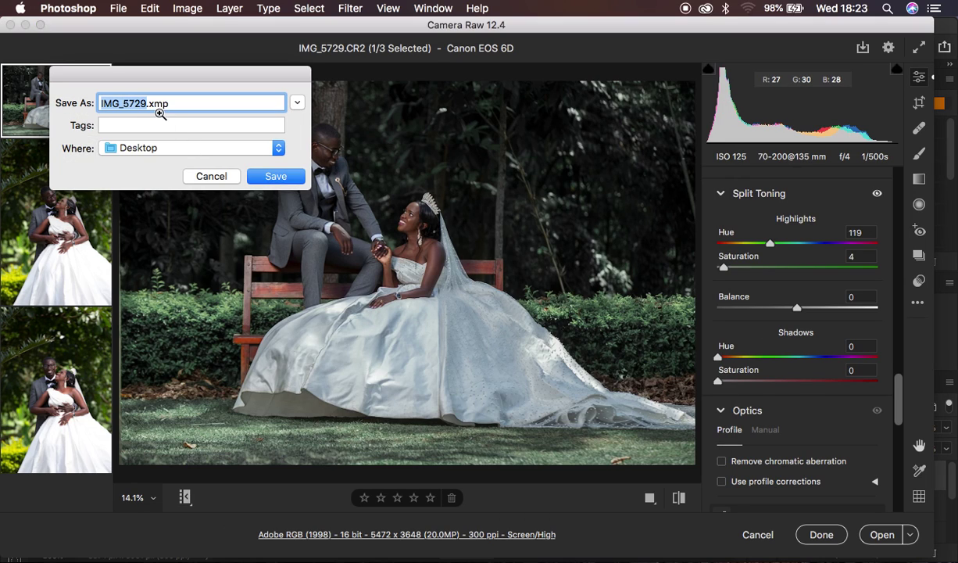
pyautogui.write('wedding')
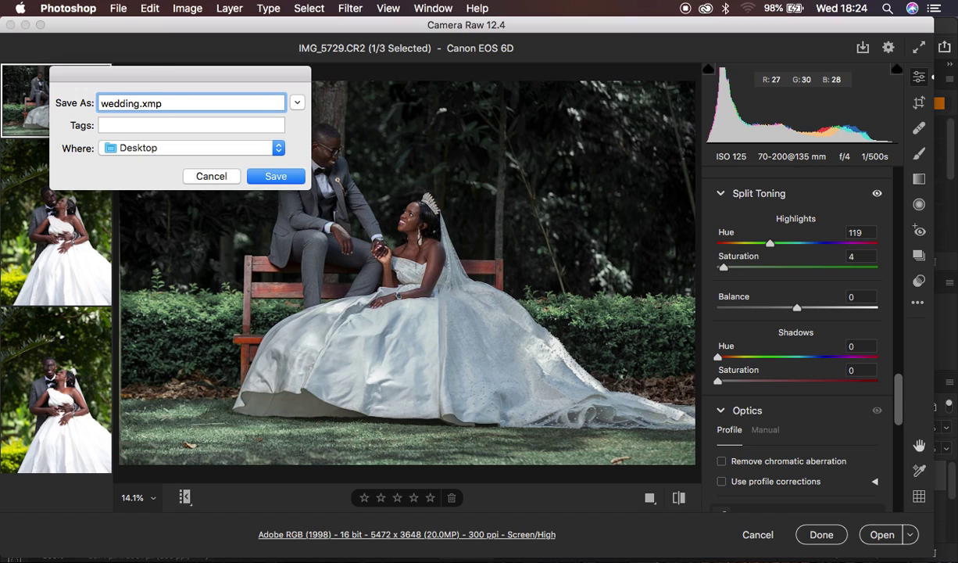
pyautogui.click(276, 176)
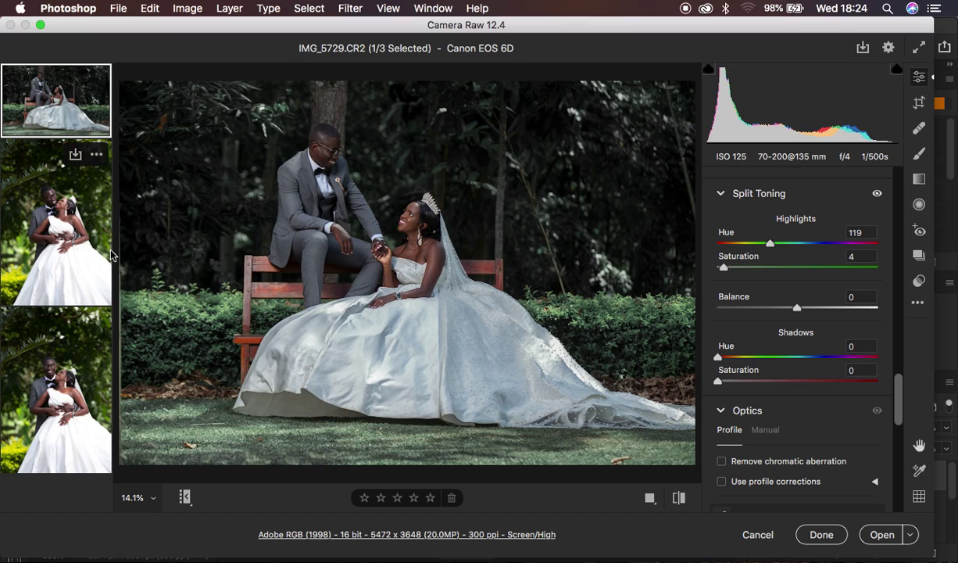
# Load the wedding.xmp settings from the Desktop onto the second photo, IMG_5795.CR2
pyautogui.click(46, 229)
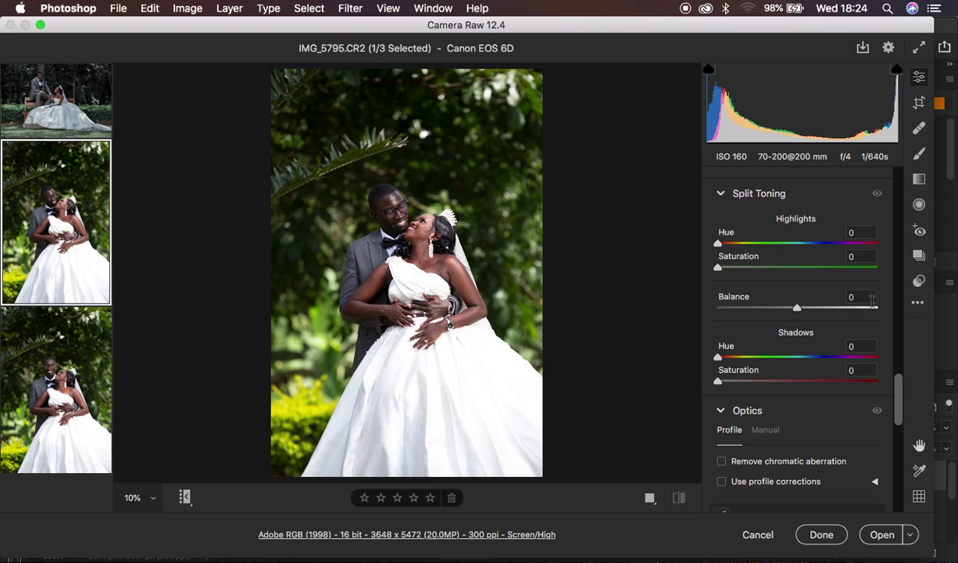
pyautogui.click(918, 307)
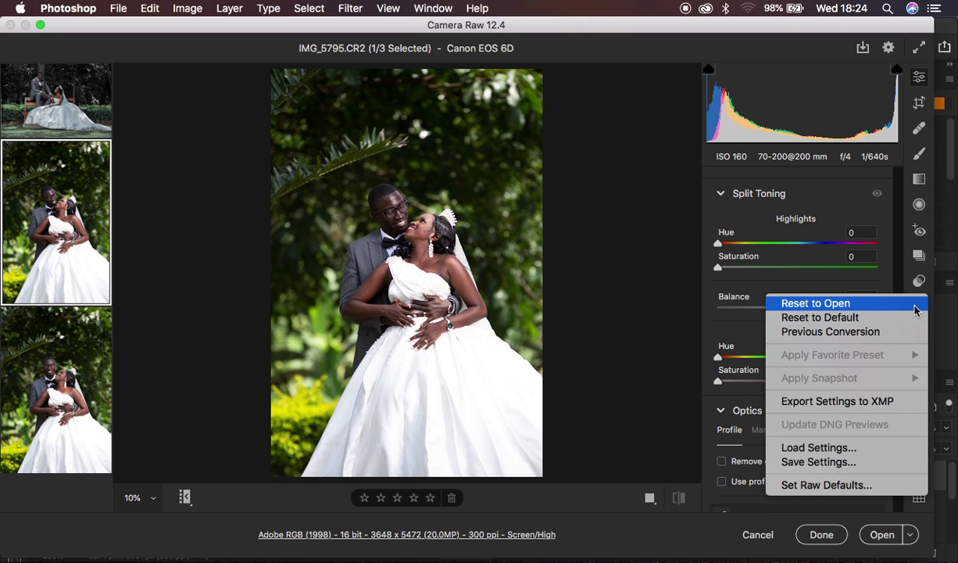
pyautogui.click(816, 448)
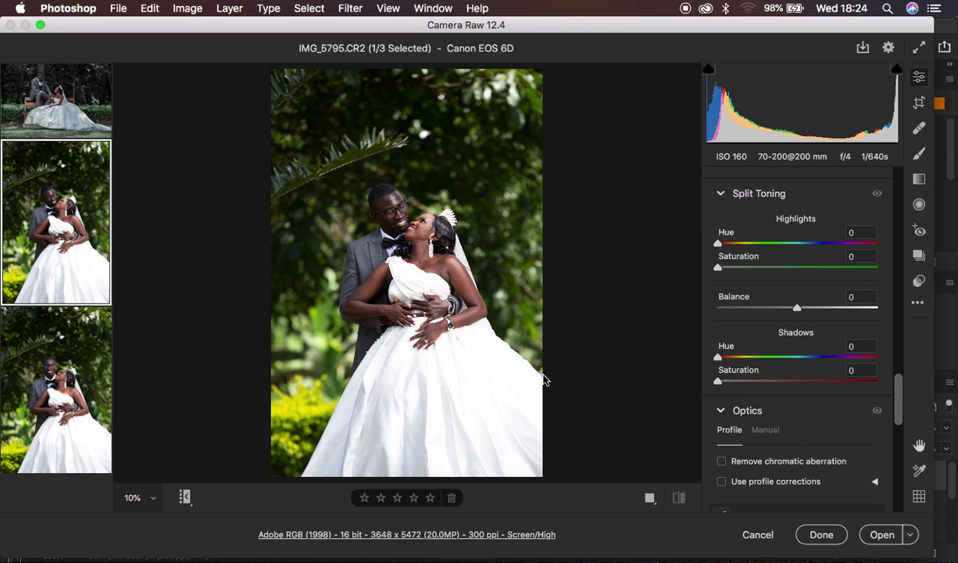
pyautogui.scroll(-20, 415, 314)
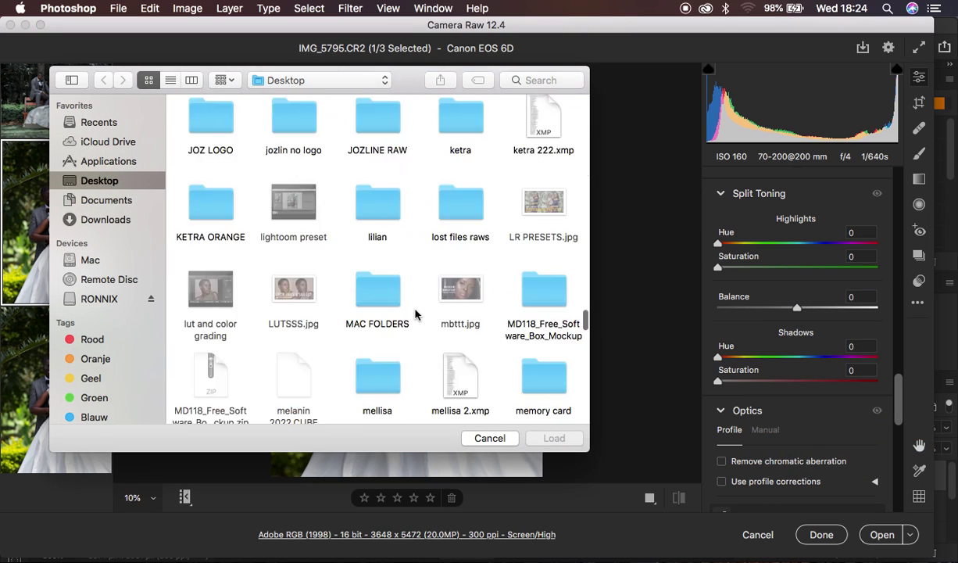
pyautogui.click(365, 284)
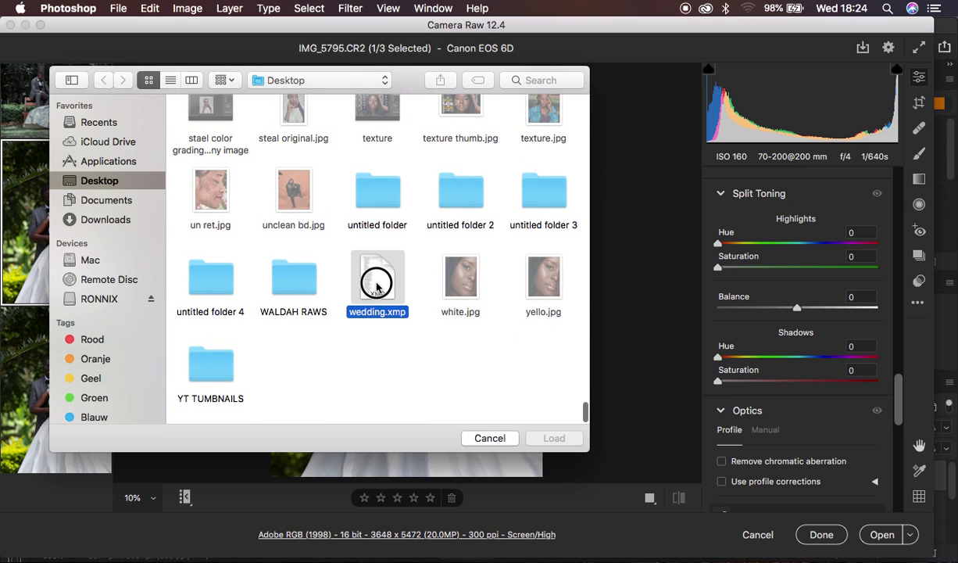
pyautogui.click(554, 439)
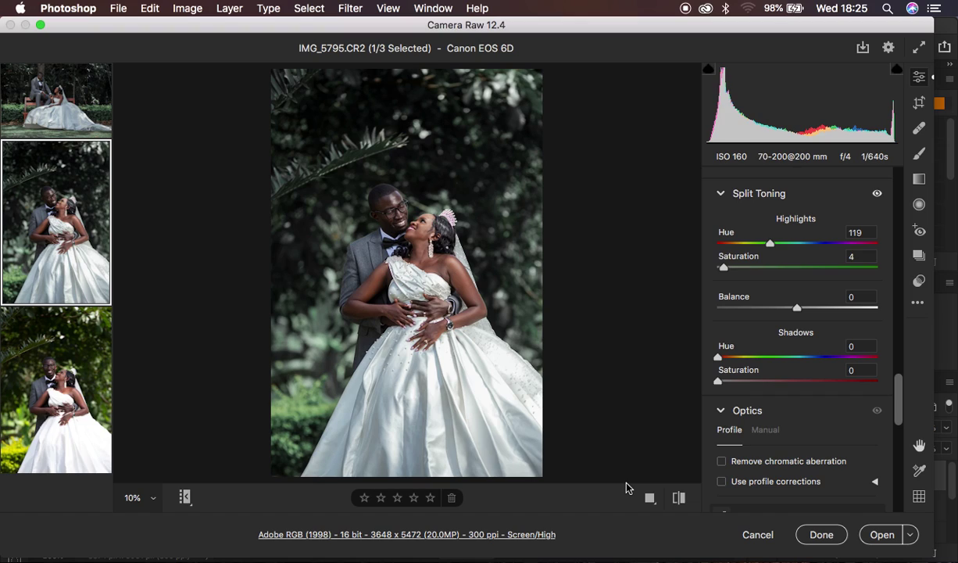
pyautogui.click(684, 10)
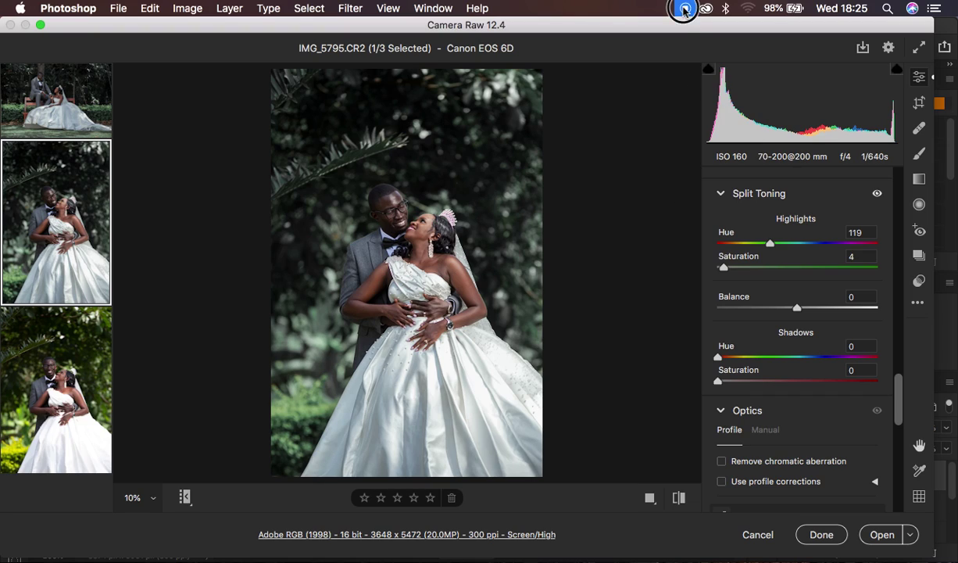